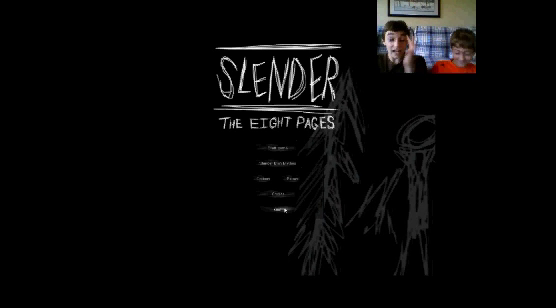
Quit Slender, decline WinRAR's archive update, and bring the 'First Time Playing Slender' stream forward
left_click(285, 210)
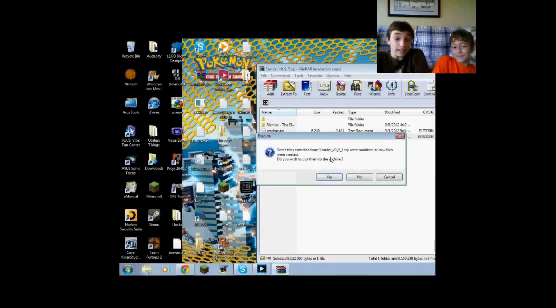
left_click(356, 178)
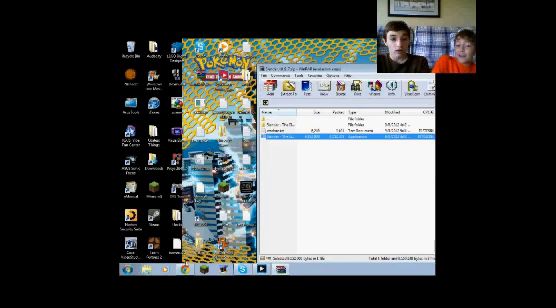
key("alt+Tab")
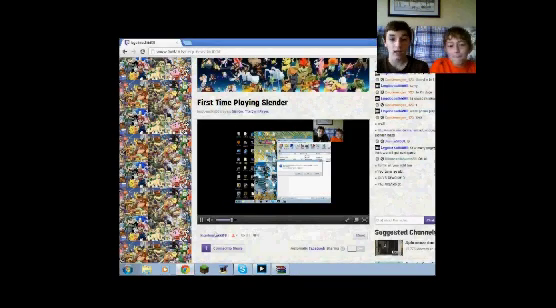